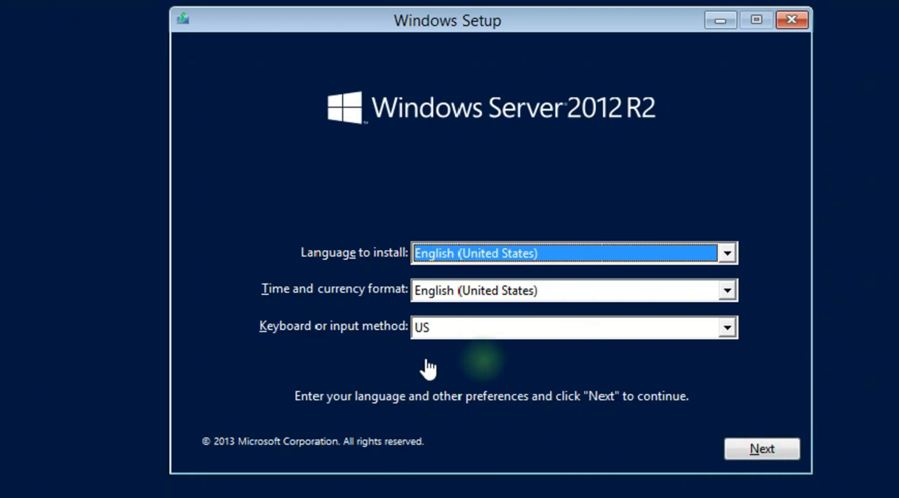
Keep the English (United States) language and keyboard preferences and begin the Windows Server installation.
click(762, 450)
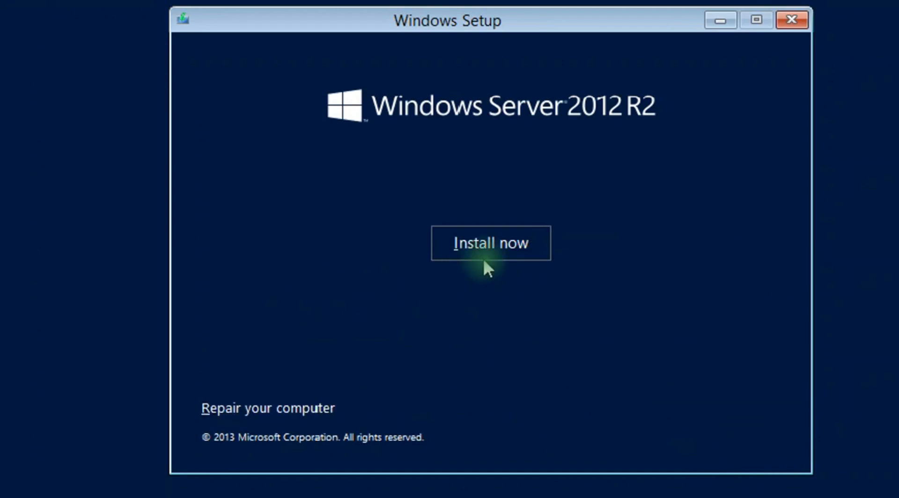
click(497, 248)
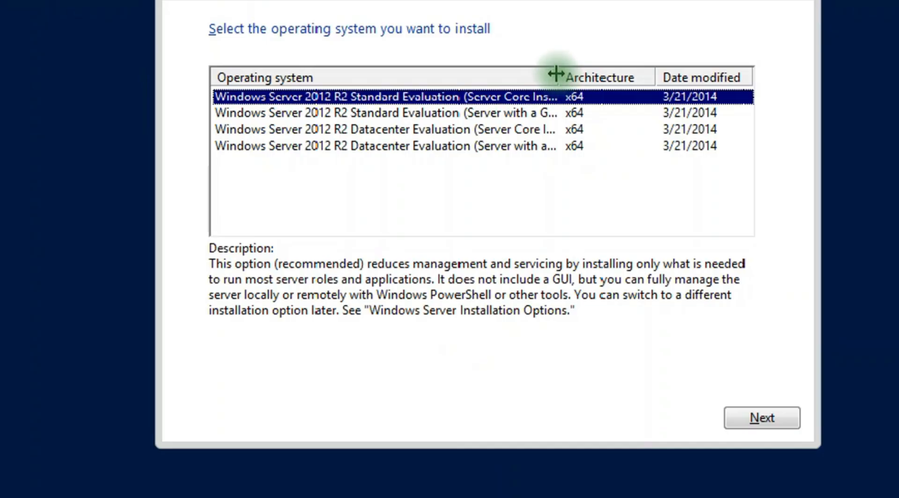
Pick Windows Server 2012 R2 Standard Evaluation (Server with a GUI) from the edition list and continue.
drag(558, 78, 610, 86)
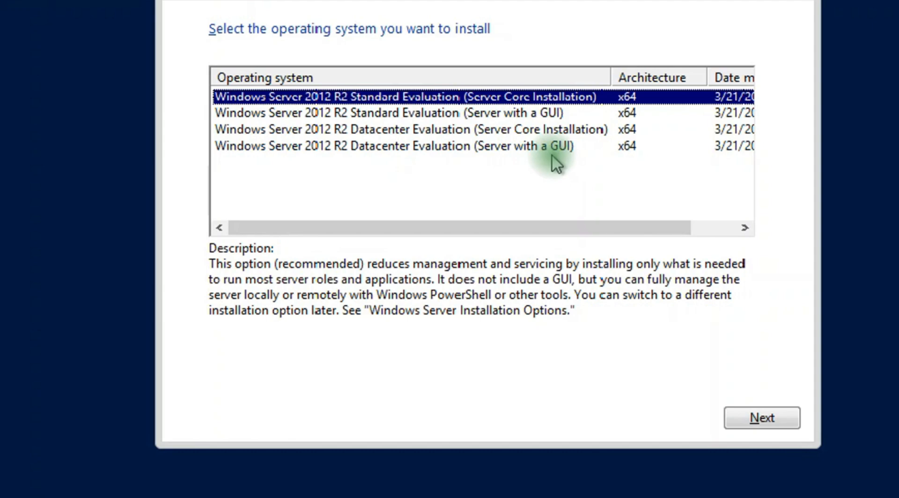
click(572, 146)
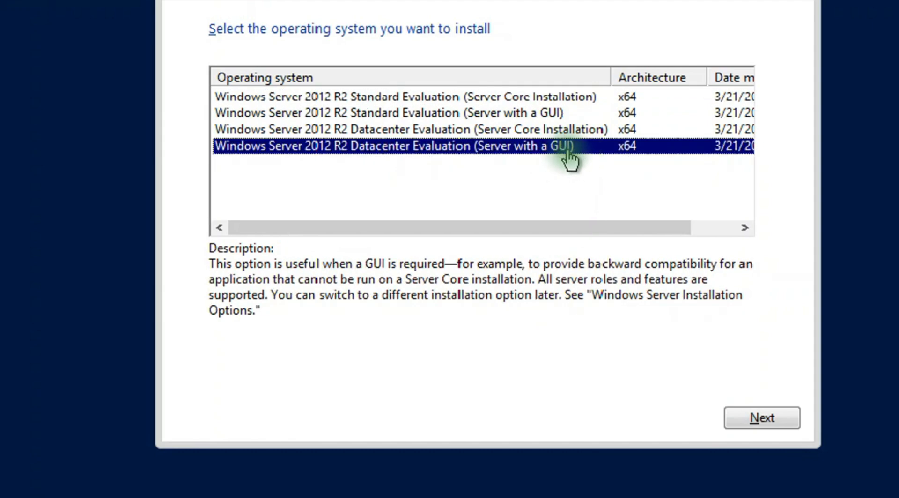
click(519, 115)
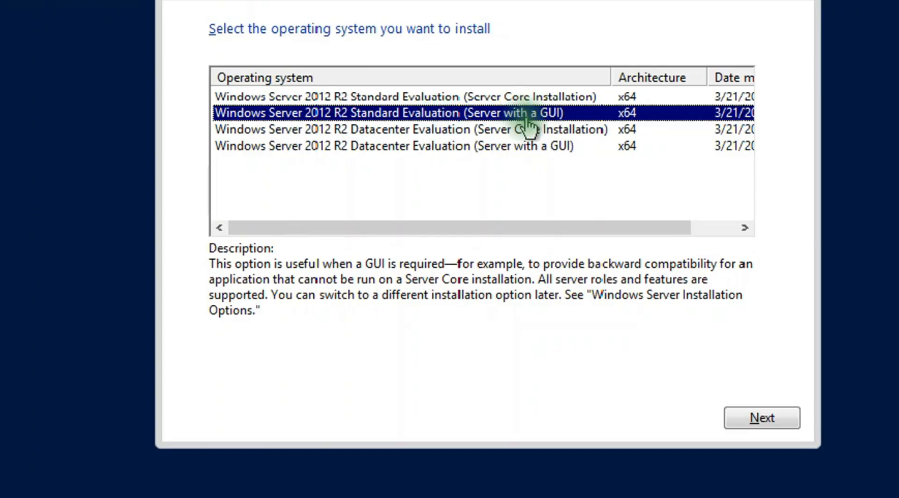
click(773, 418)
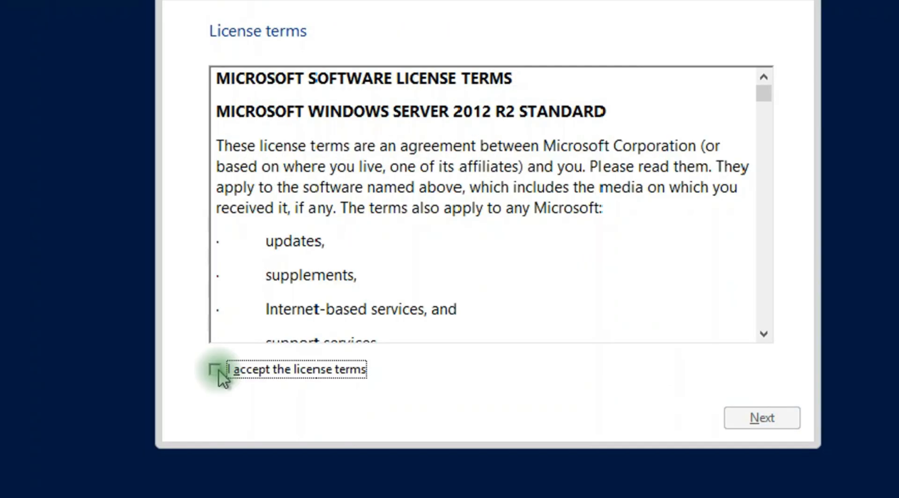
Accept the Windows Server 2012 R2 Standard license terms and move on.
click(217, 370)
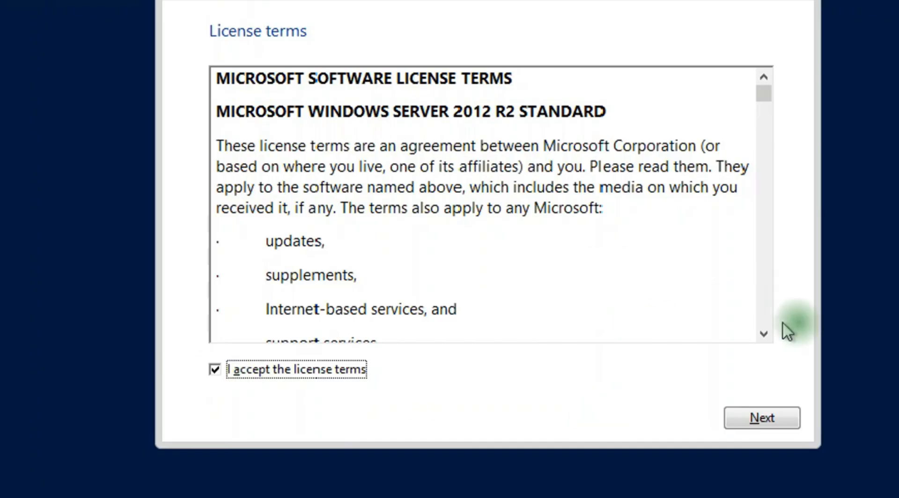
scroll(775, 304, down, 4)
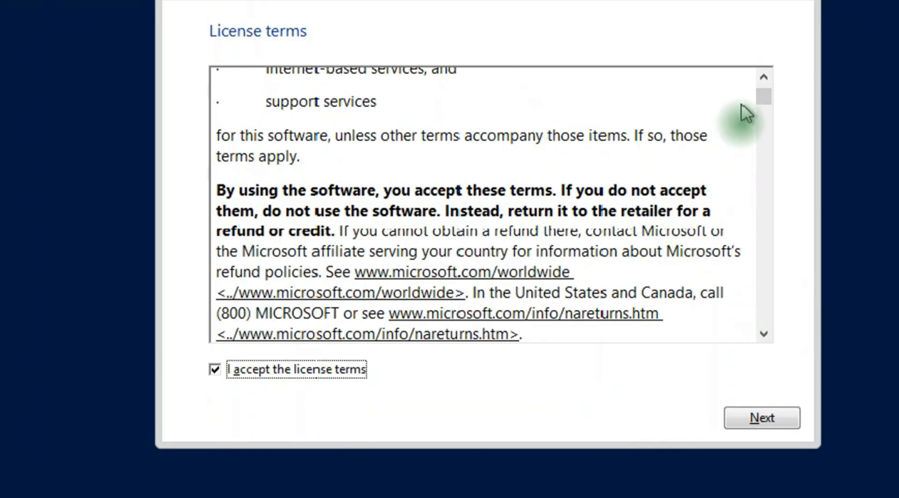
drag(767, 106, 745, 164)
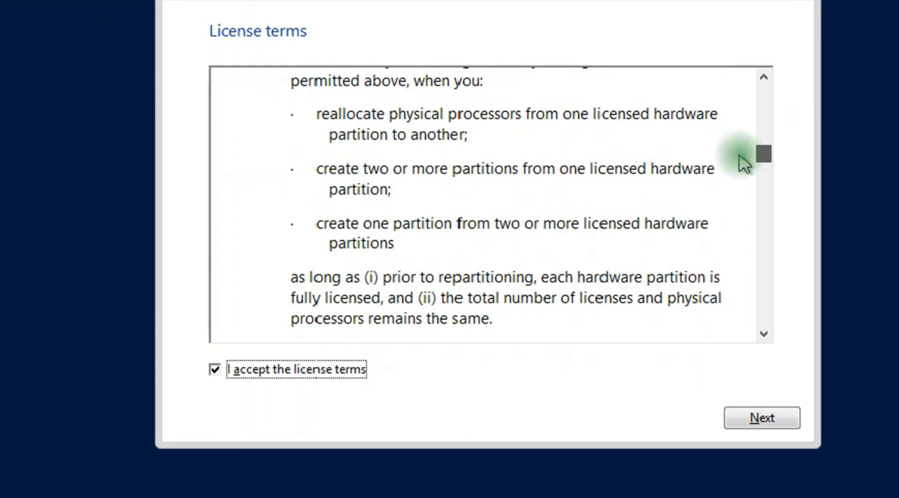
click(761, 417)
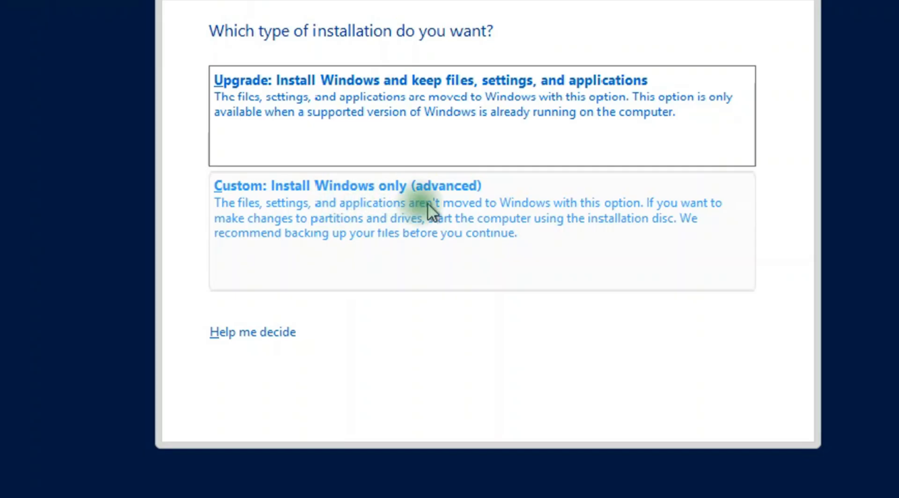
Choose Custom install, create a full-size 1024000 MB partition on Drive 0, and install to Partition 2.
click(453, 211)
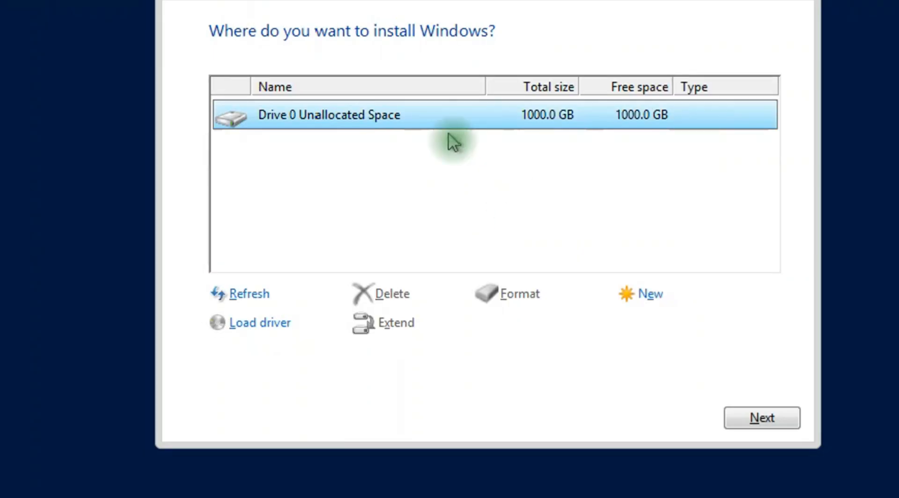
click(656, 296)
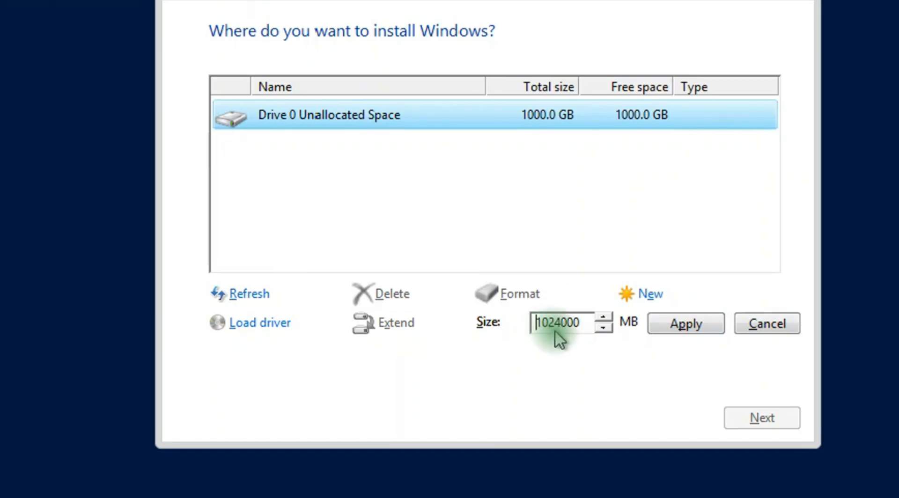
click(685, 329)
click(632, 324)
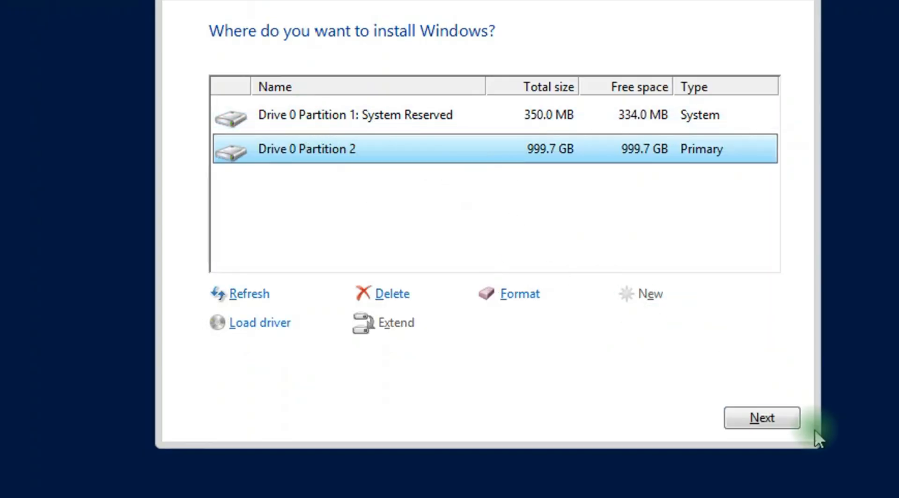
click(759, 423)
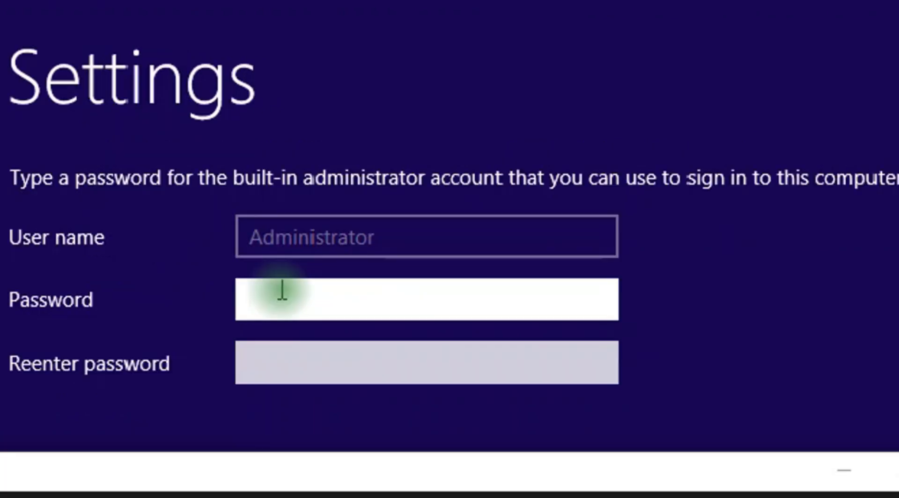
Enter and confirm the built-in Administrator password, then finish the settings.
text(1234)
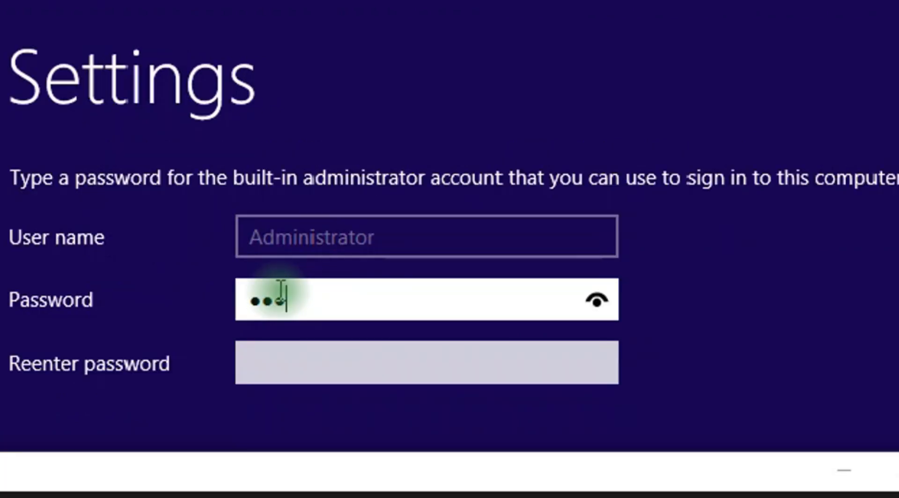
text(5678)
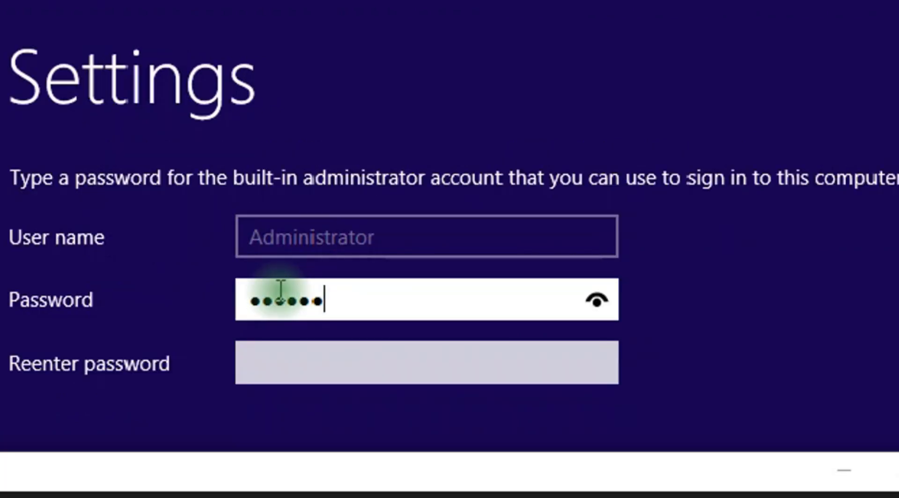
key(BackSpace)
key(BackSpace)
key(BackSpace)
key(BackSpace)
key(BackSpace)
key(BackSpace)
key(BackSpace)
key(BackSpace)
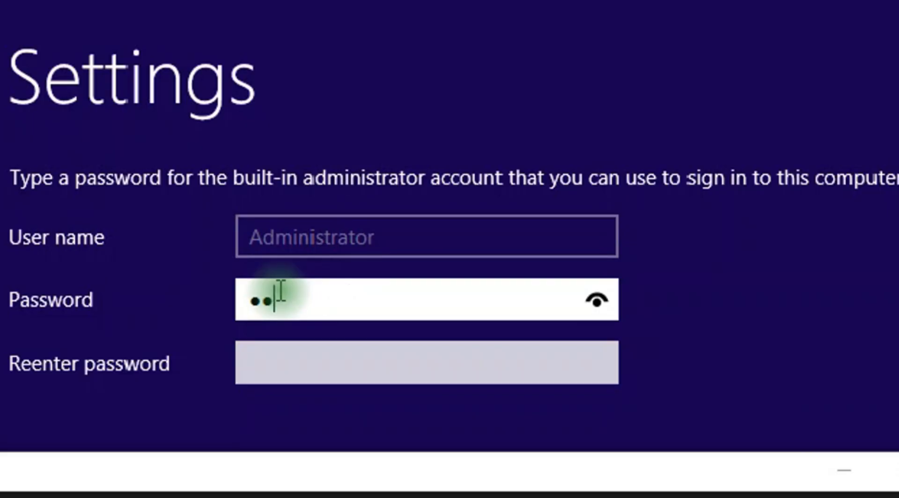
text(12345678)
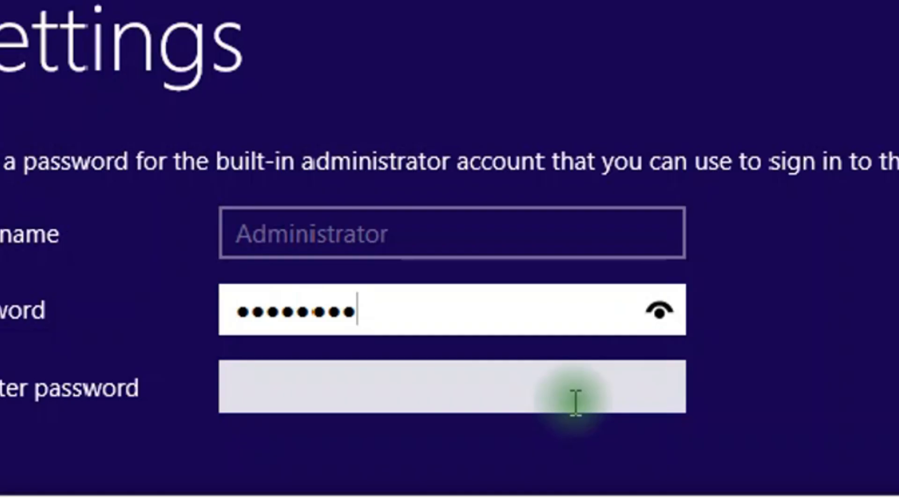
click(575, 403)
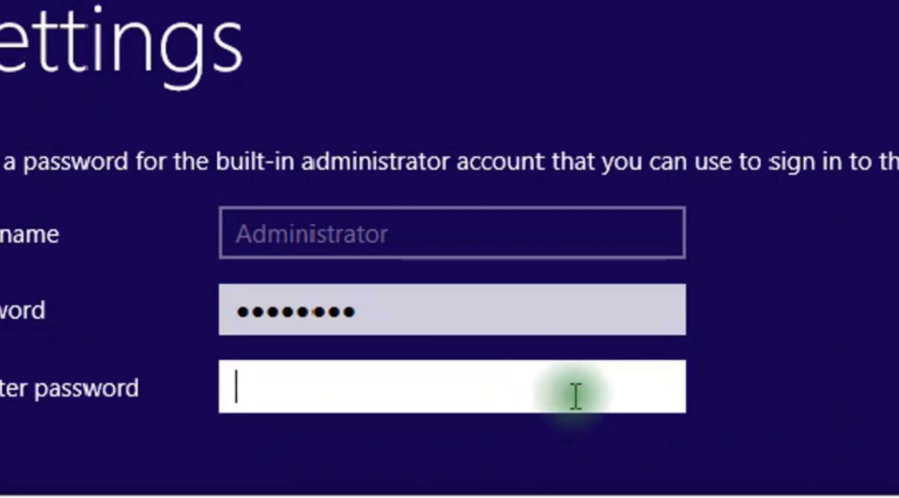
text(12345678)
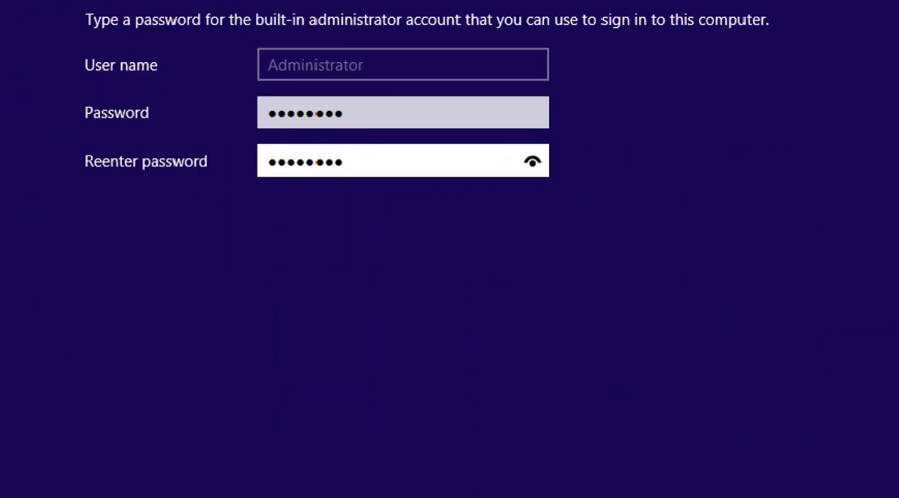
key(Return)
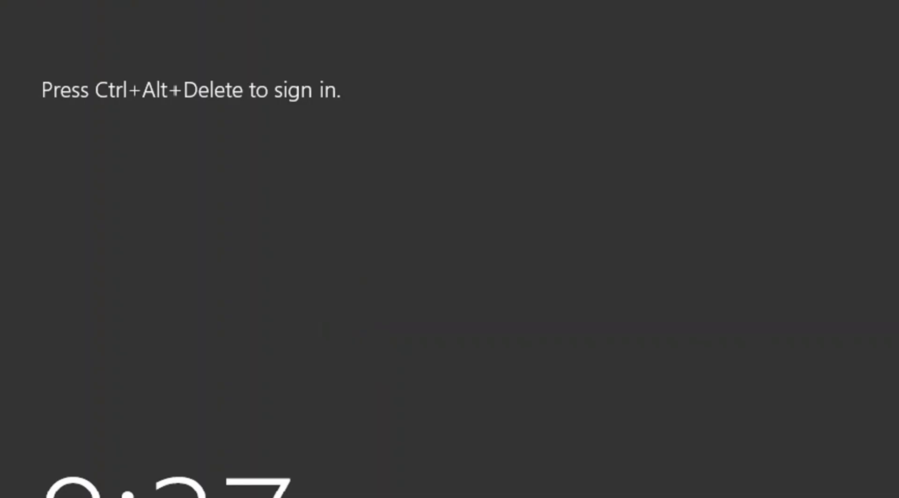
Unlock with Ctrl+Alt+Delete and enter the Administrator account password on the sign-in screen.
key(ctrl+alt+Delete)
click(539, 243)
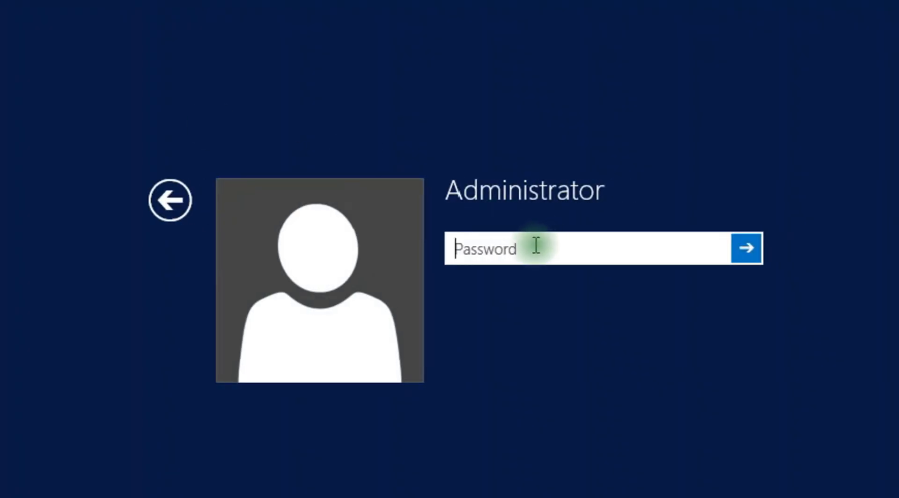
text(****)
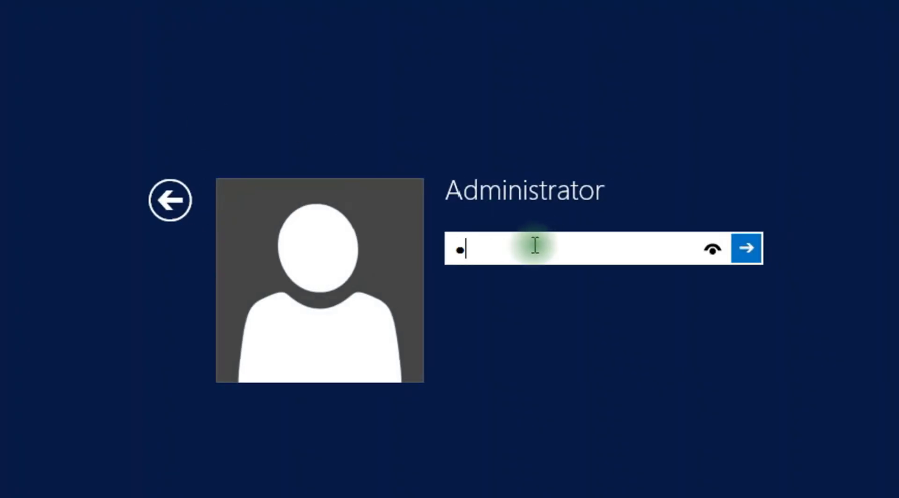
text(****)
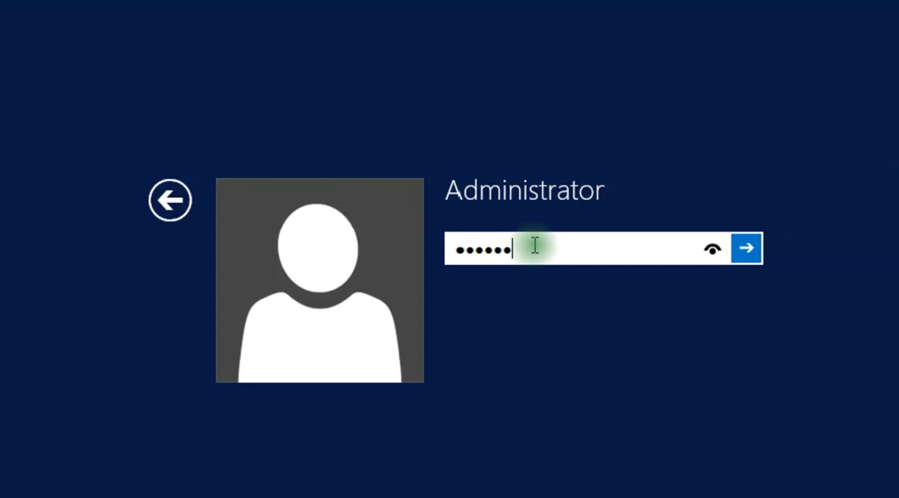